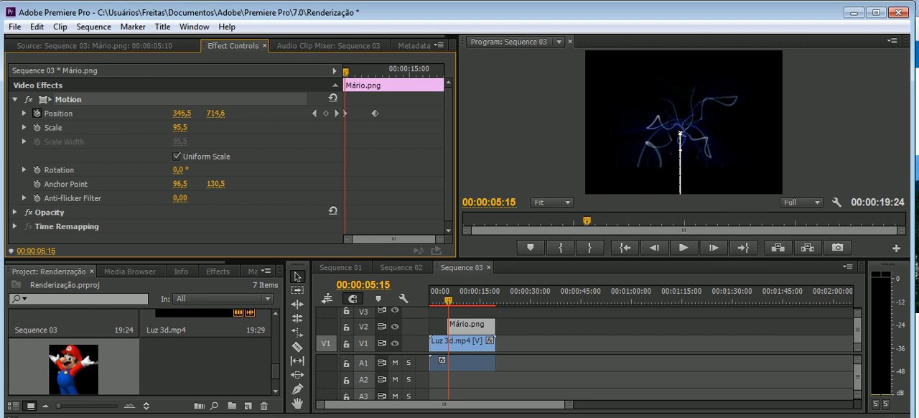
Animate the Mario image's Scale from 95,5 at 00:00:05:15 to 175,5 at 00:00:10:01 with keyframes
click(37, 128)
click(325, 127)
click(325, 127)
drag(345, 71, 375, 72)
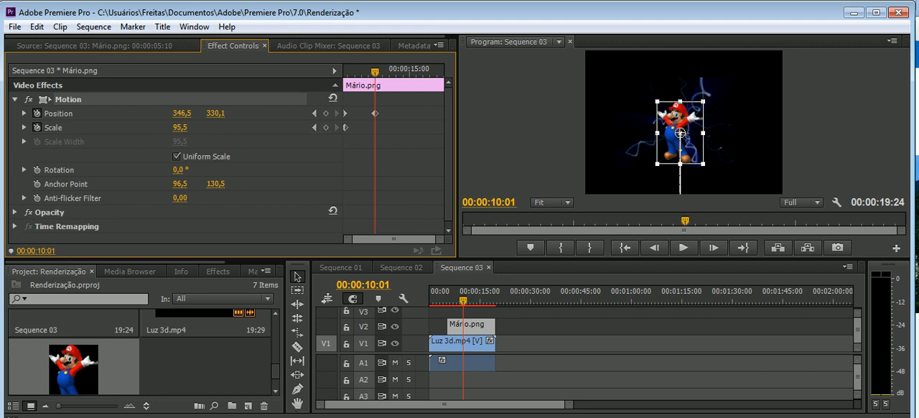
drag(180, 128, 237, 127)
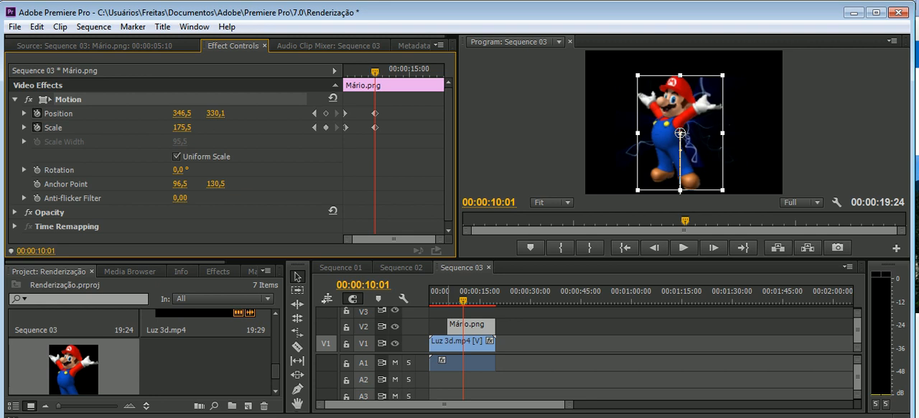
Play back the stretch up to about 00:00:11 several times to review Mario rising and growing
drag(463, 300, 446, 300)
click(683, 247)
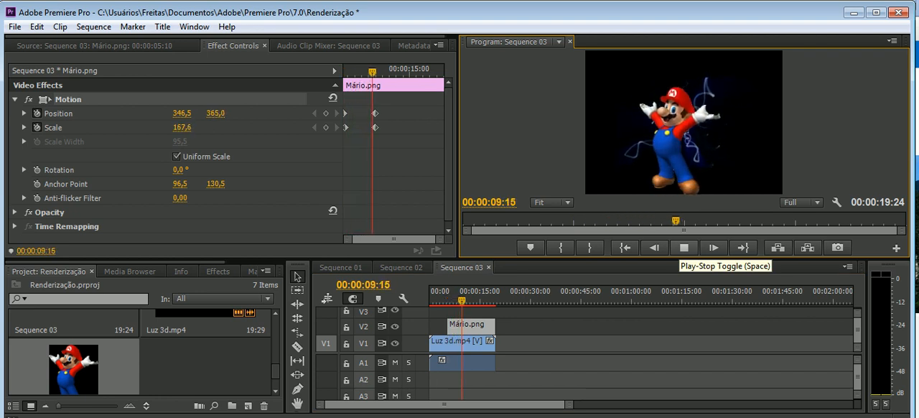
key(space)
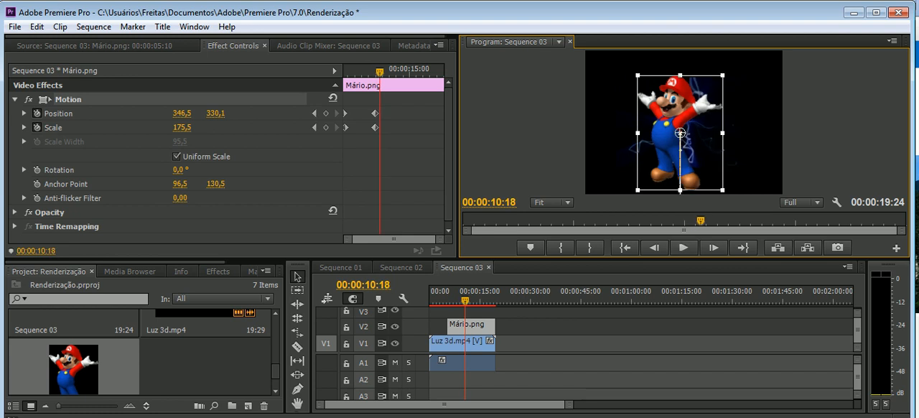
drag(379, 71, 369, 72)
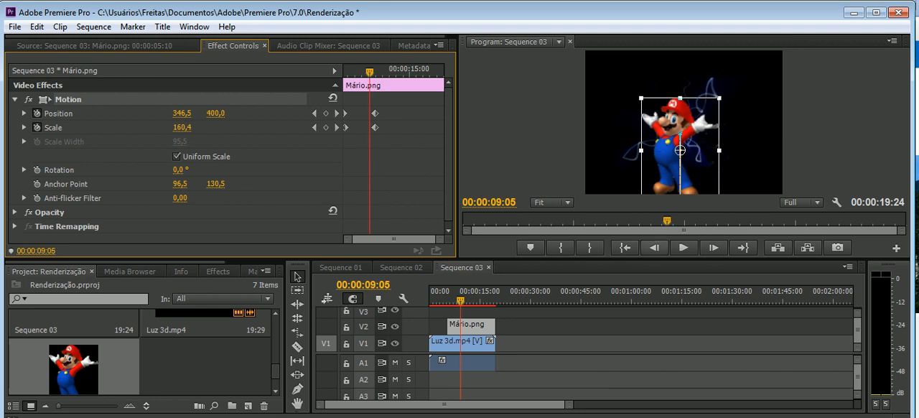
click(683, 247)
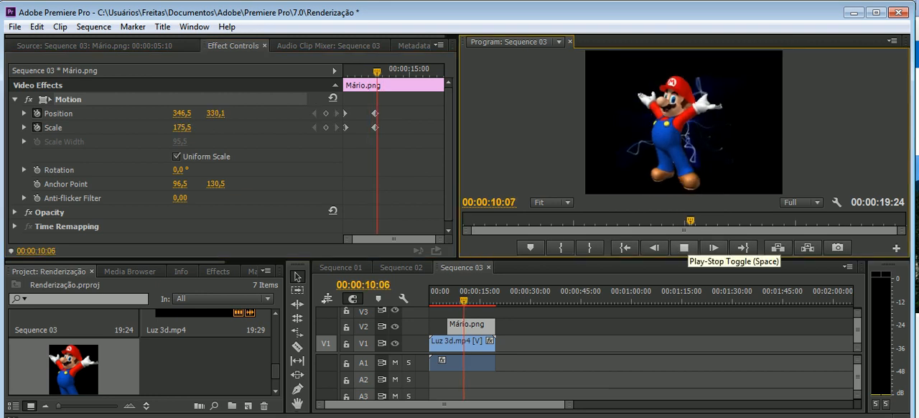
click(684, 247)
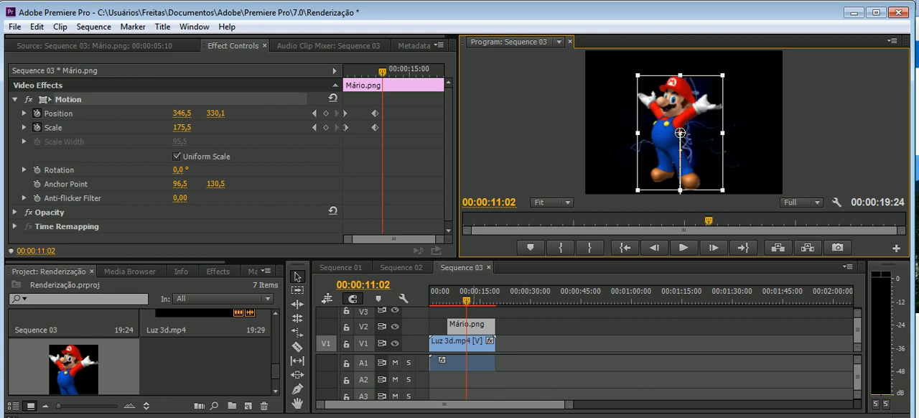
click(456, 291)
click(684, 247)
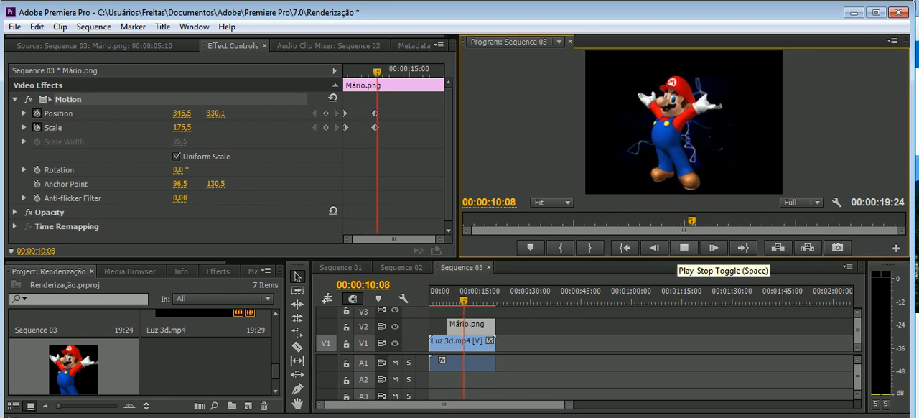
click(683, 246)
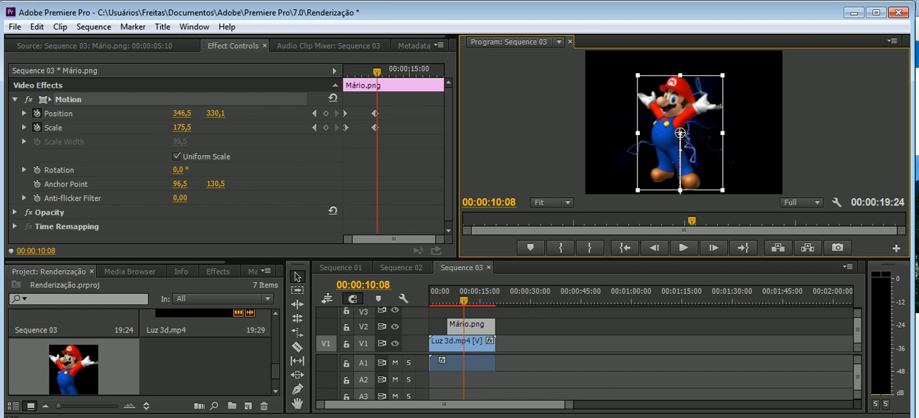
Try a Scale keyframe of 24,5 at 00:00:12:00, preview the shrink, and delete that keyframe
drag(464, 300, 470, 300)
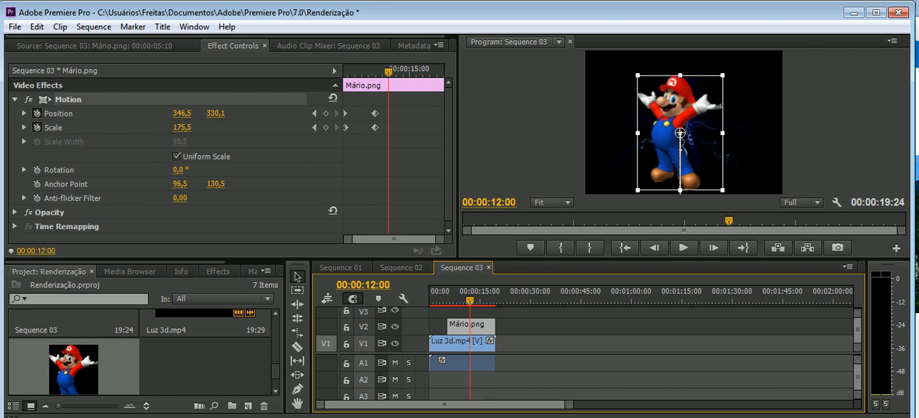
drag(182, 128, 74, 128)
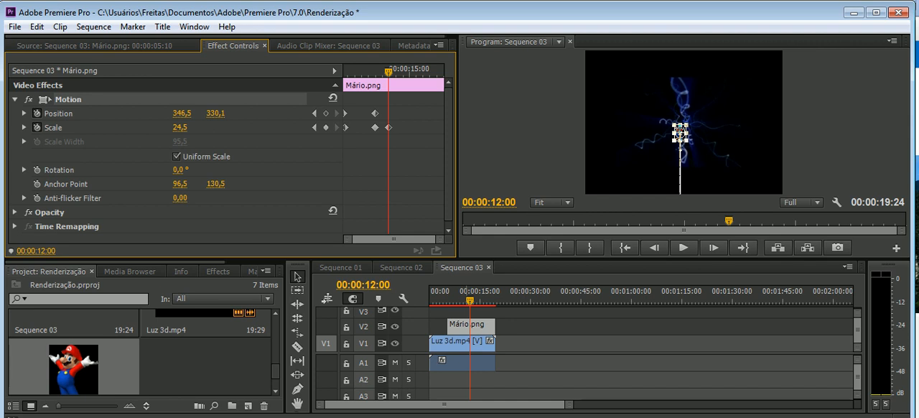
drag(470, 300, 447, 300)
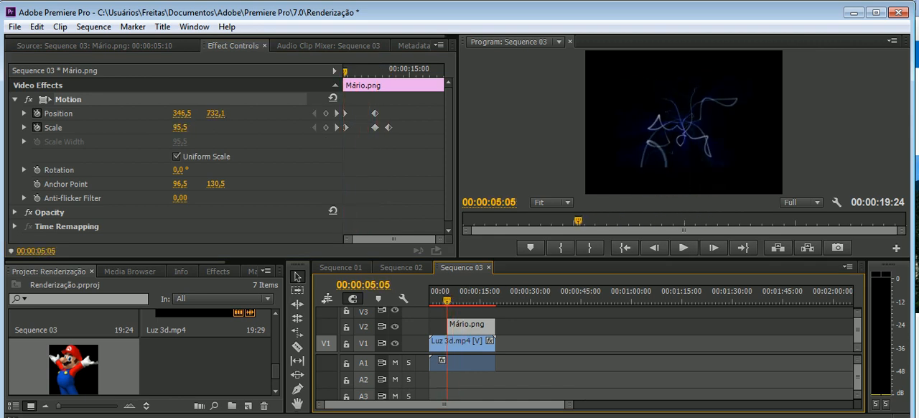
click(683, 247)
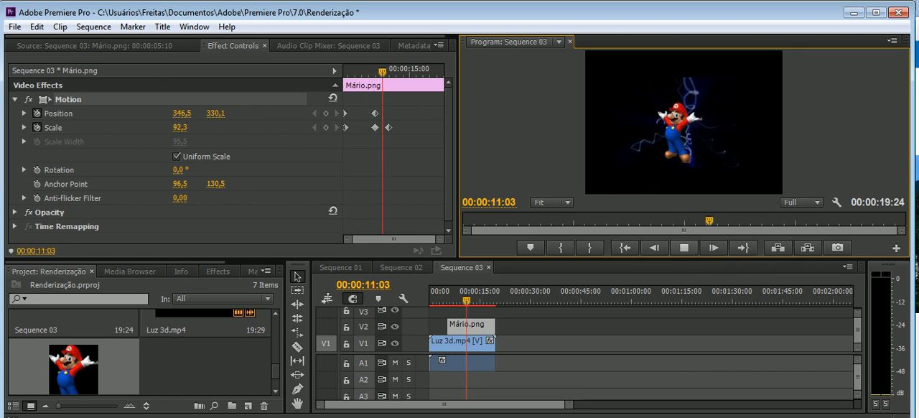
click(684, 247)
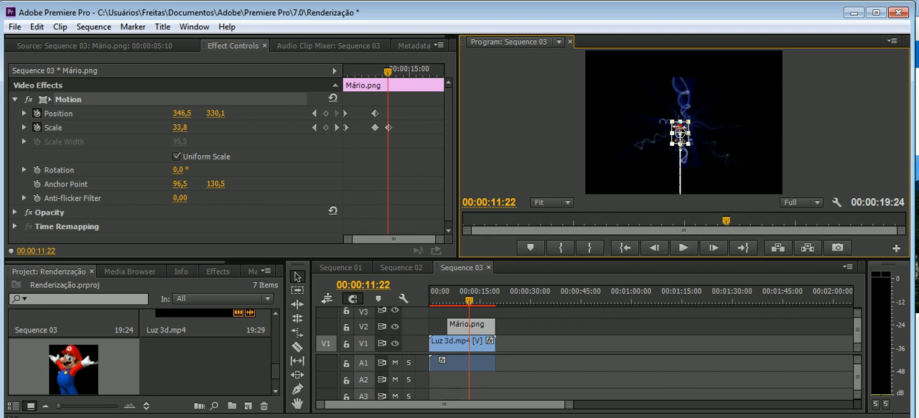
drag(388, 71, 376, 72)
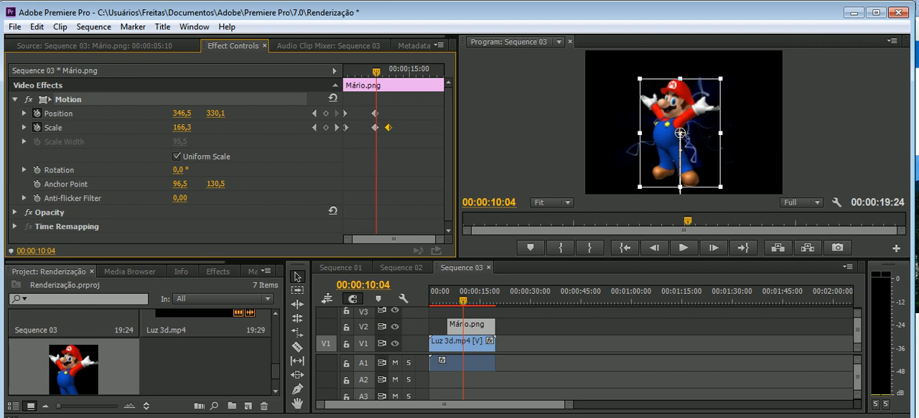
key(Delete)
Add a Scale keyframe of 175,5 just before 00:00:12:00 to hold Mario's size
key(space)
key(space)
drag(383, 71, 386, 72)
click(325, 128)
Set Scale to 30,5 at 00:00:14:03 and check the two preceding Scale keyframes that hold the size
drag(387, 72, 403, 72)
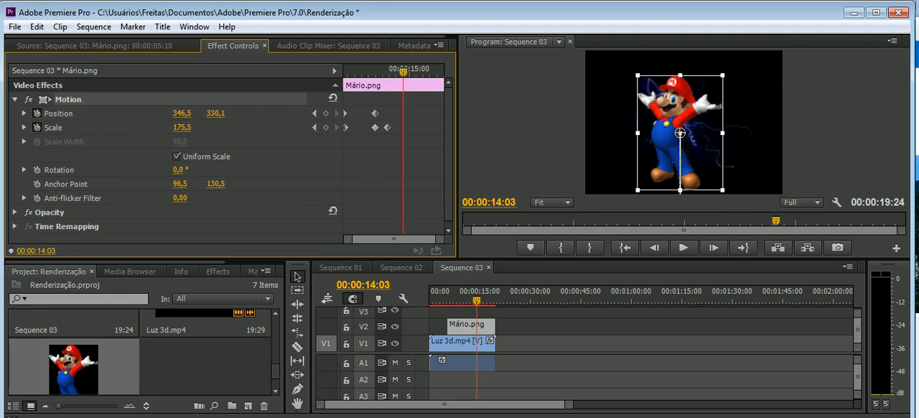
drag(181, 128, 77, 127)
click(387, 127)
click(375, 128)
click(387, 127)
click(374, 127)
click(387, 127)
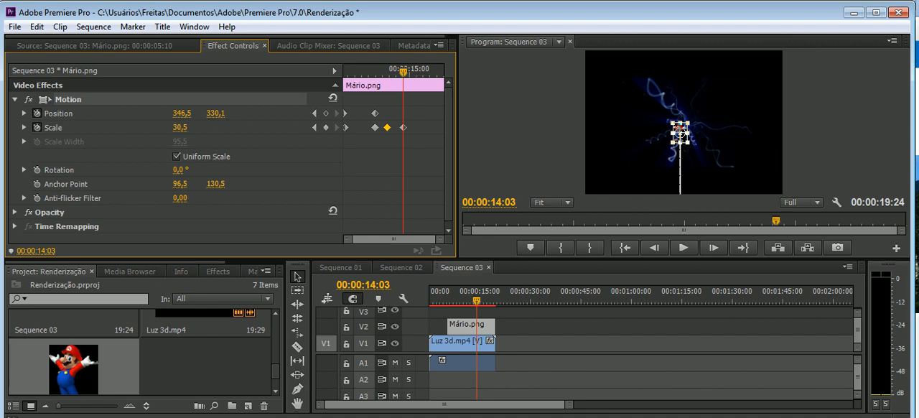
Move the last Scale keyframe earlier, to just after the 13-second mark, and play back the faster shrink
drag(476, 300, 454, 300)
click(684, 248)
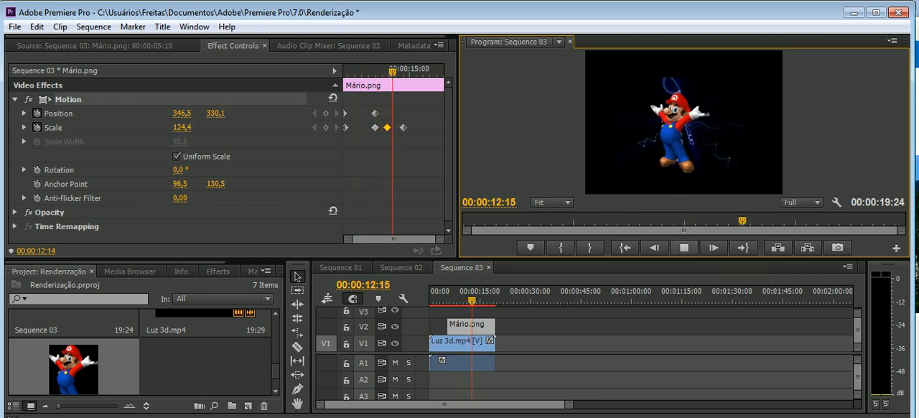
key(space)
drag(404, 127, 397, 127)
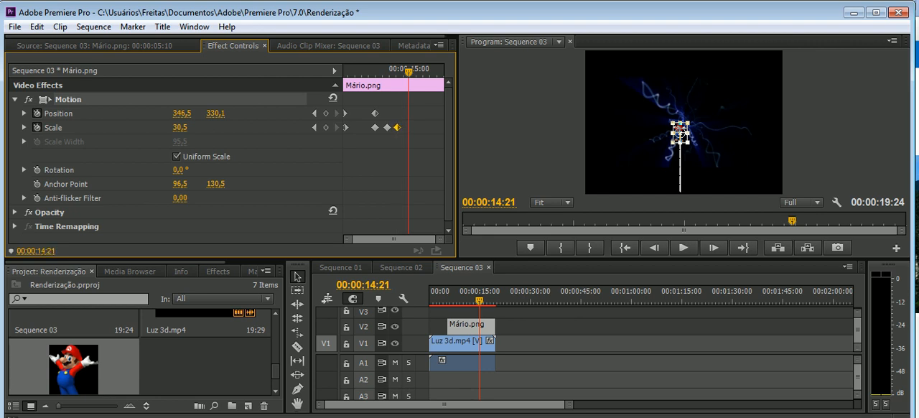
drag(408, 72, 374, 72)
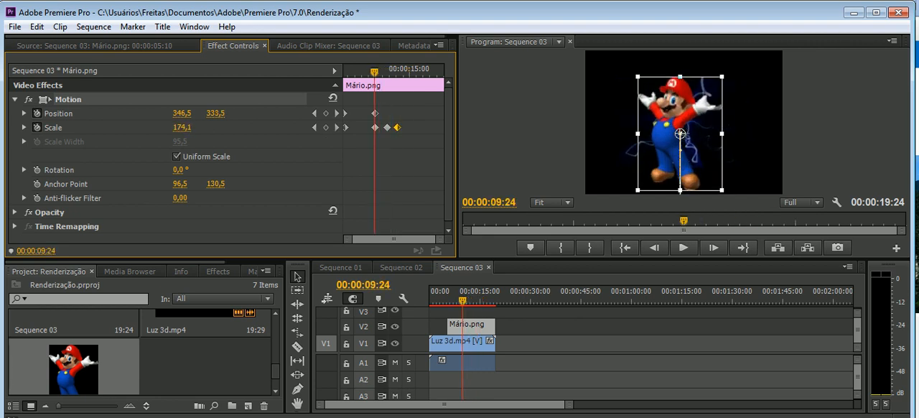
click(683, 247)
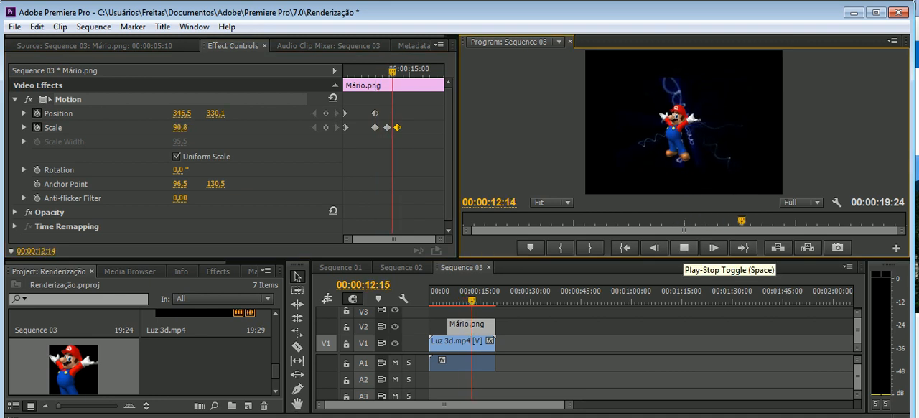
click(684, 247)
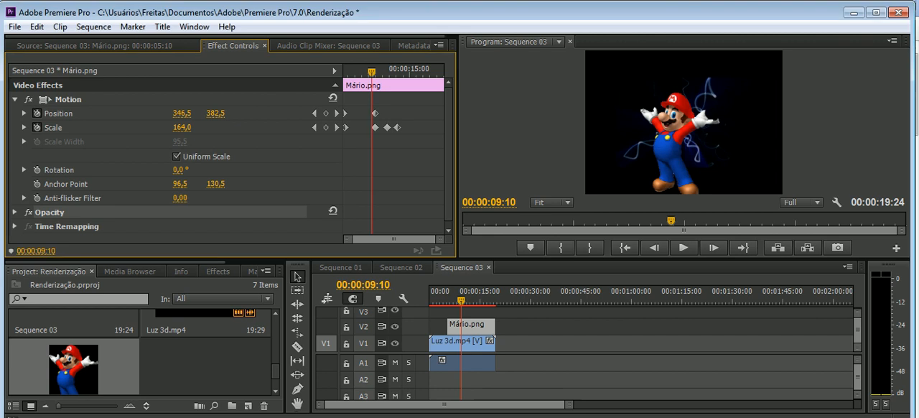
Try rotating Mario to 21,8° at 00:00:11:23 and undo the rotation
mouse_move(371, 73)
mouse_down()
mouse_move(386, 72)
mouse_move(347, 73)
mouse_move(388, 72)
mouse_up()
key(Left)
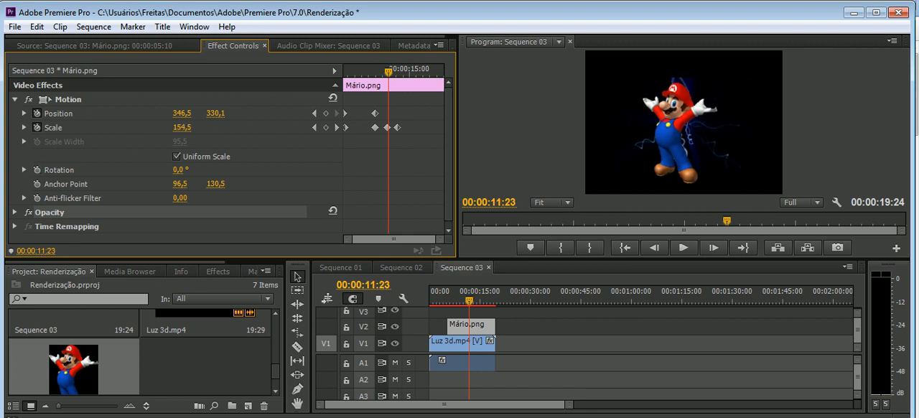
click(25, 170)
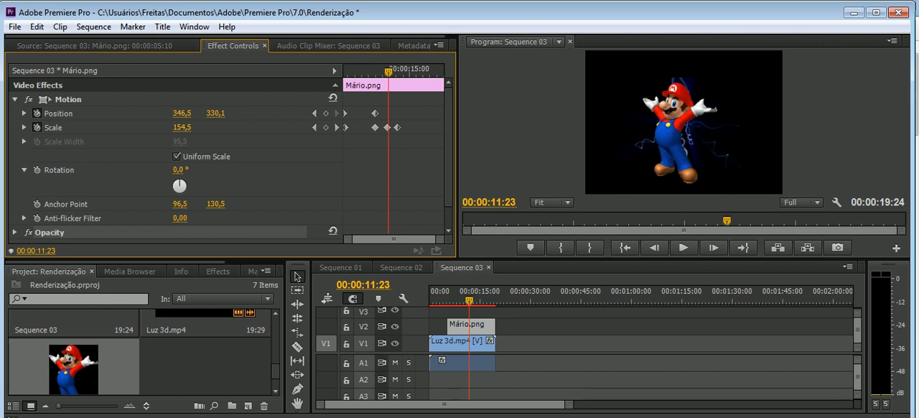
click(181, 180)
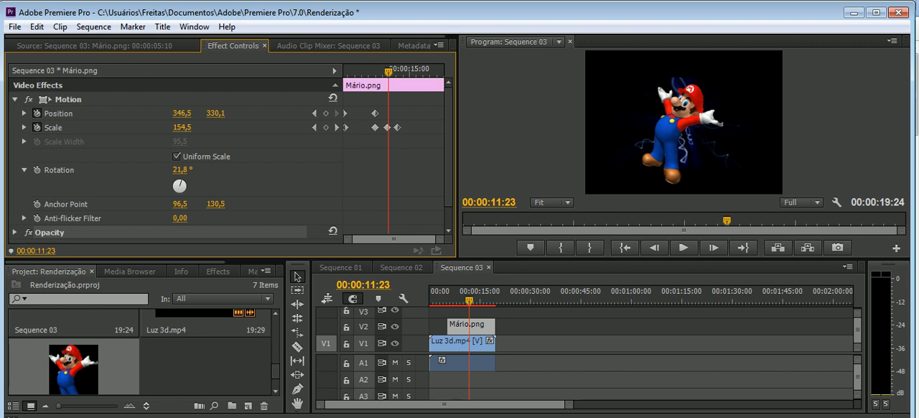
key(ctrl+z)
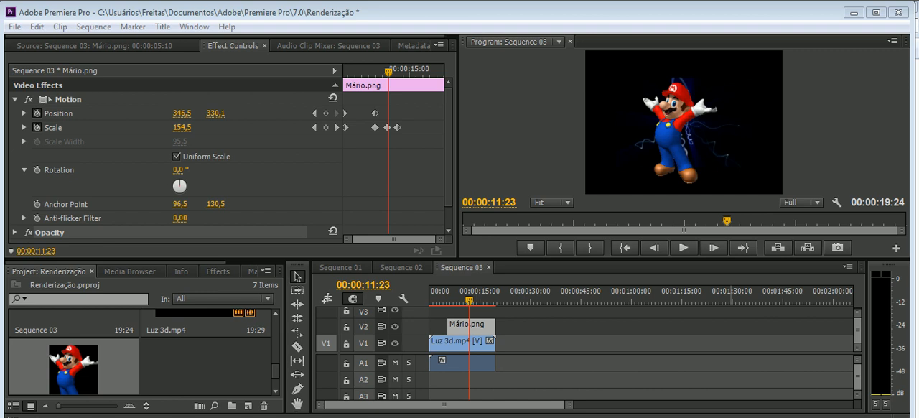
Animate Mario's Rotation with keyframes from 0° at 00:00:12:00 to -359° at 00:00:13:09
drag(392, 72, 388, 72)
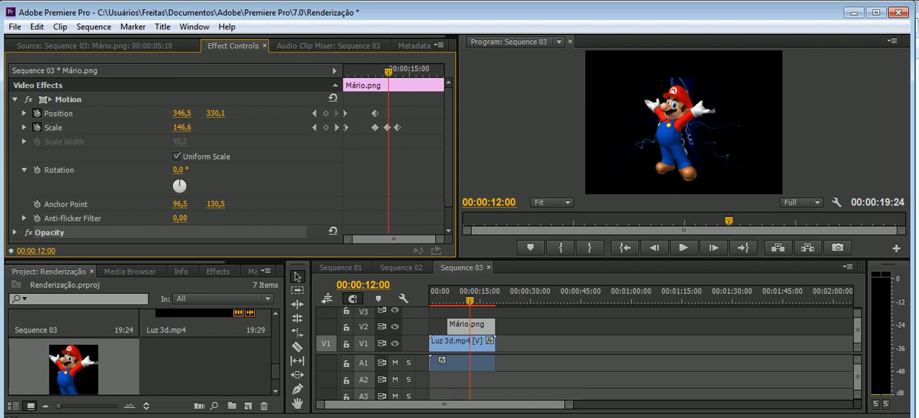
click(36, 169)
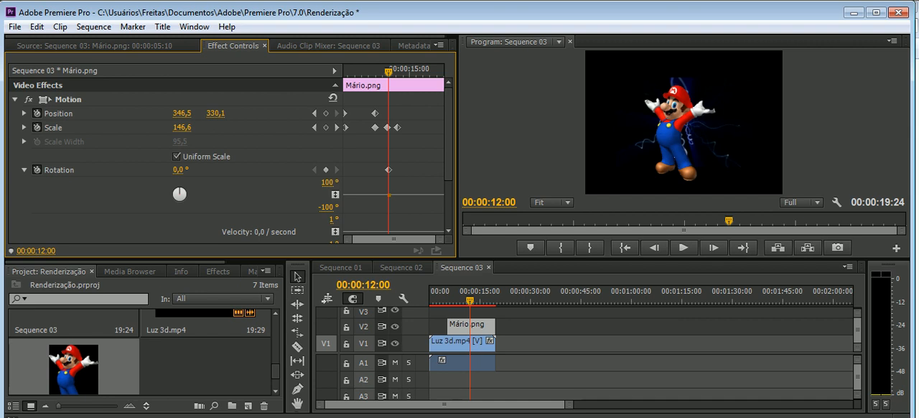
click(24, 170)
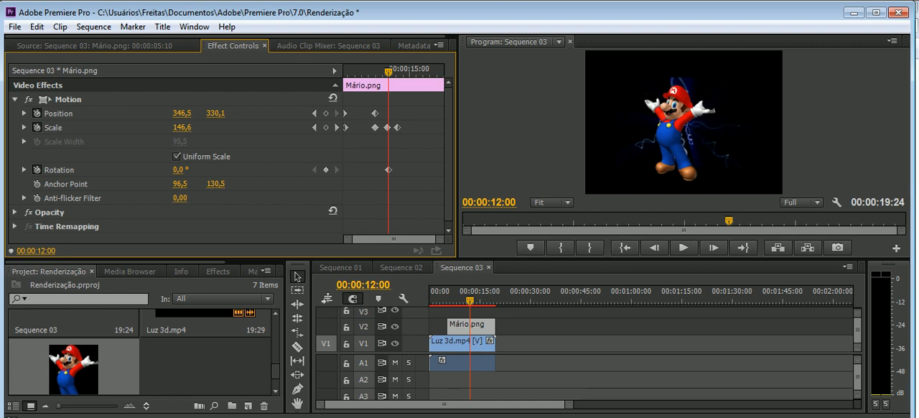
key(space)
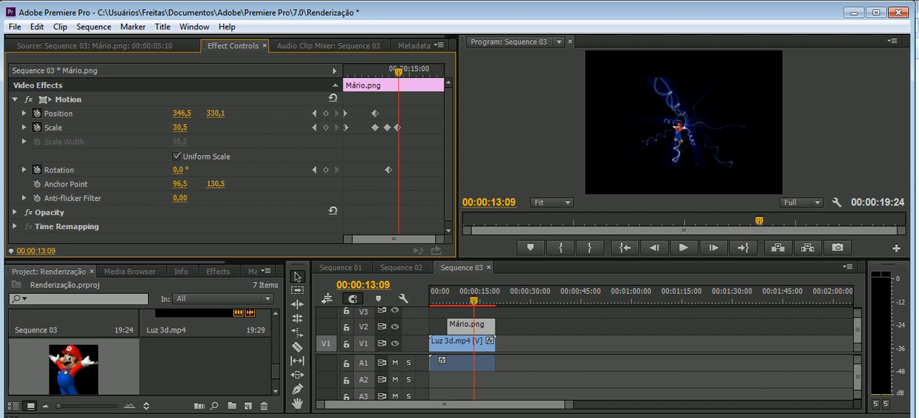
drag(179, 170, 0, 170)
Play back from 00:00:11:15 to review Mario spinning while shrinking
drag(398, 72, 385, 72)
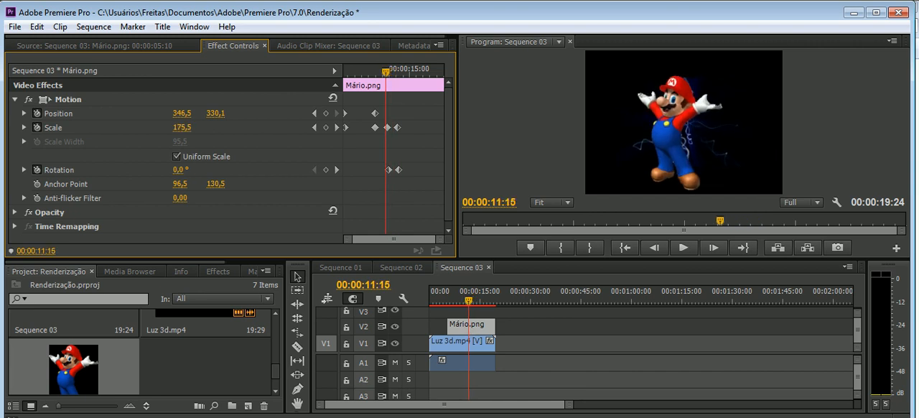
click(683, 248)
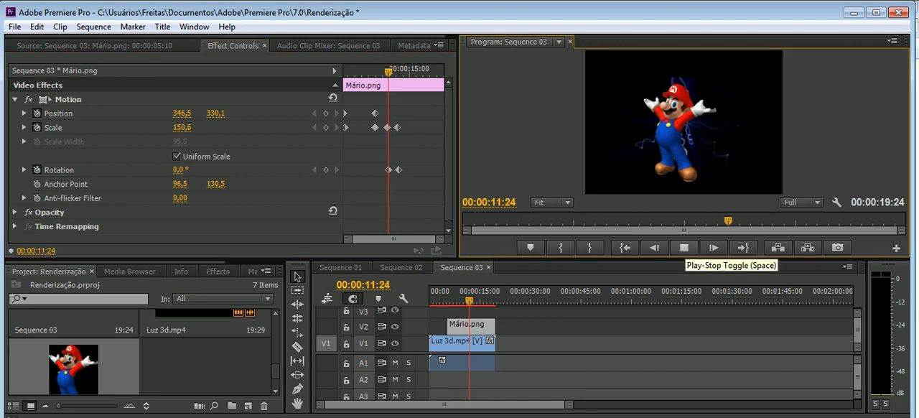
click(683, 248)
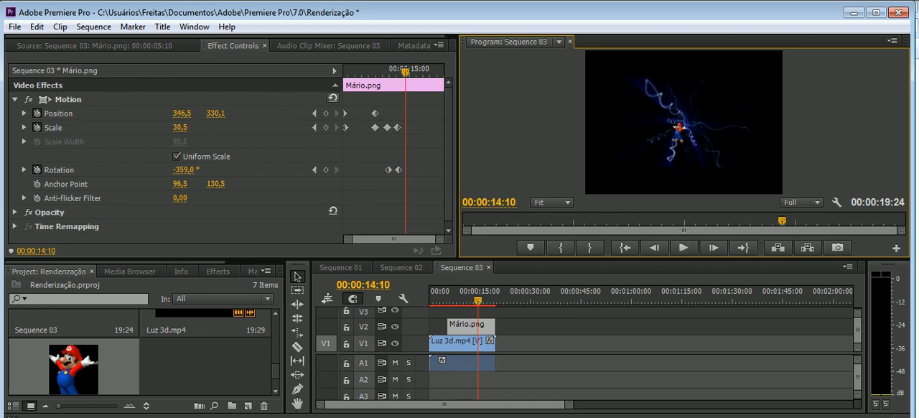
Set Scale to 0,0 at 00:00:13:11 so Mario vanishes, and play back the spinning exit from 00:00:10:23
click(397, 128)
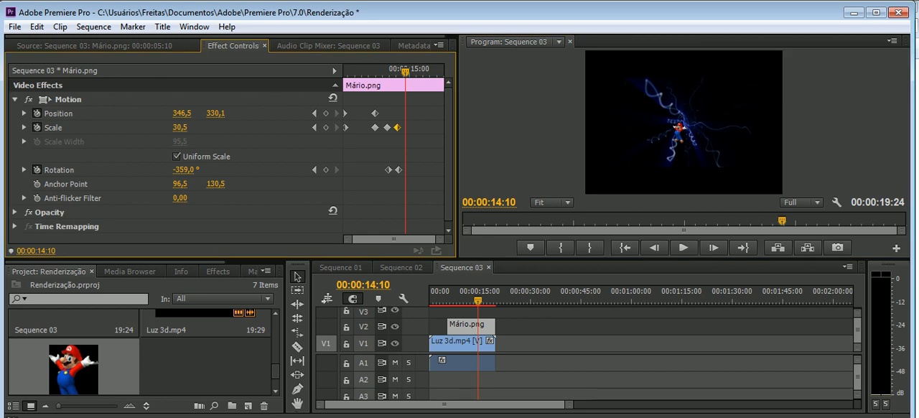
drag(406, 73, 398, 73)
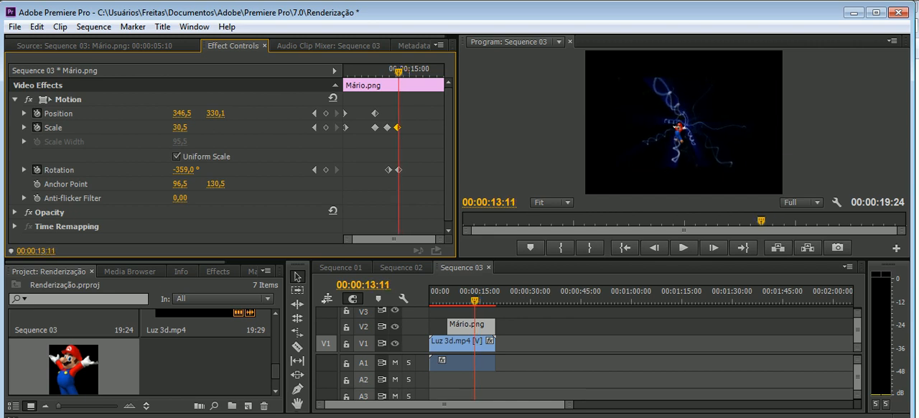
drag(179, 128, 157, 128)
mouse_move(398, 72)
mouse_down()
mouse_move(381, 72)
mouse_move(414, 72)
mouse_move(381, 72)
mouse_up()
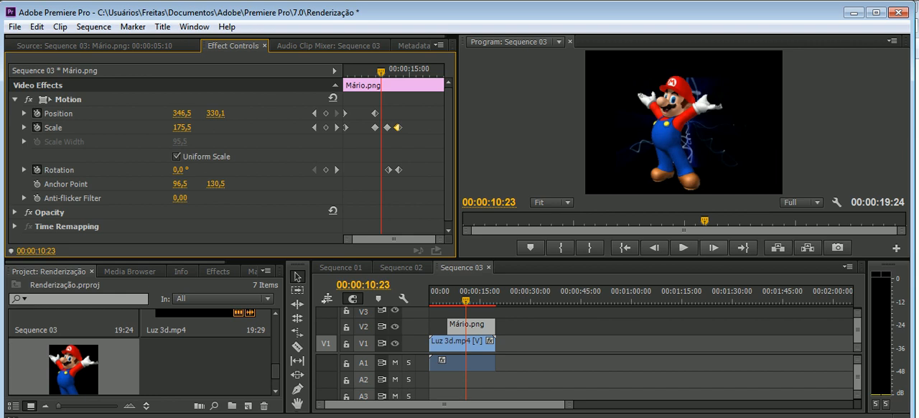
click(684, 247)
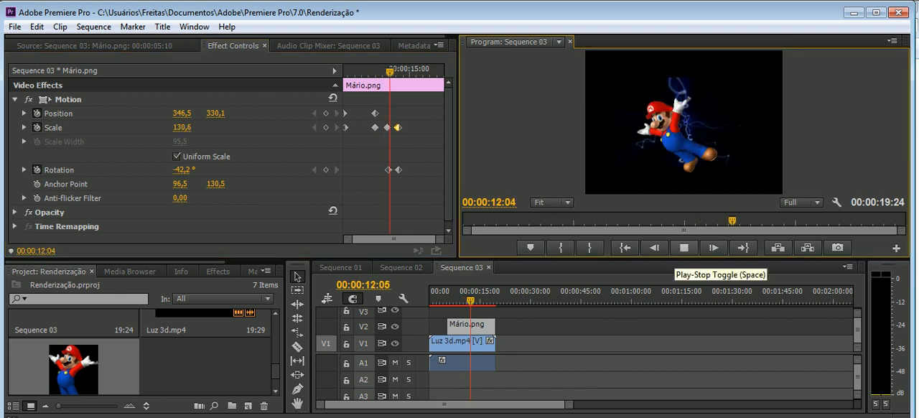
click(683, 247)
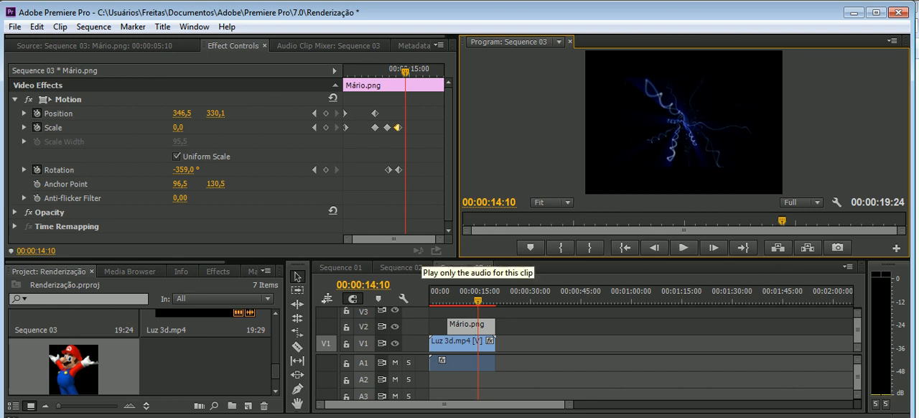
Examine the middle and end Scale keyframes and the second Position keyframe of the Mario image
click(387, 128)
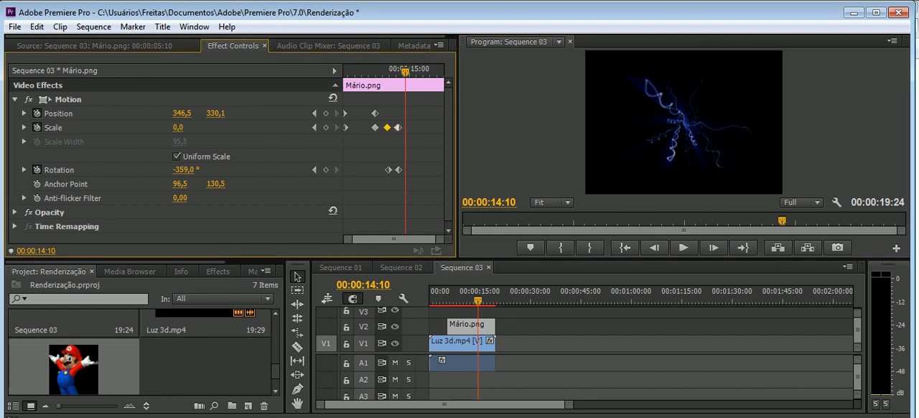
click(374, 128)
click(398, 128)
click(387, 128)
click(375, 128)
click(375, 113)
click(398, 128)
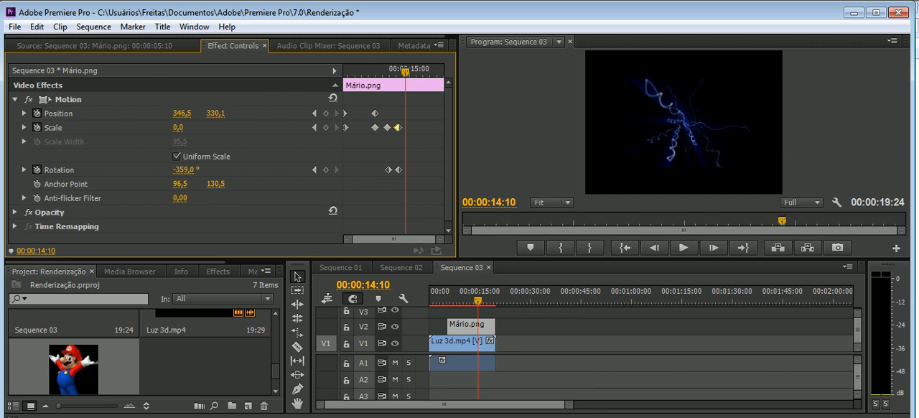